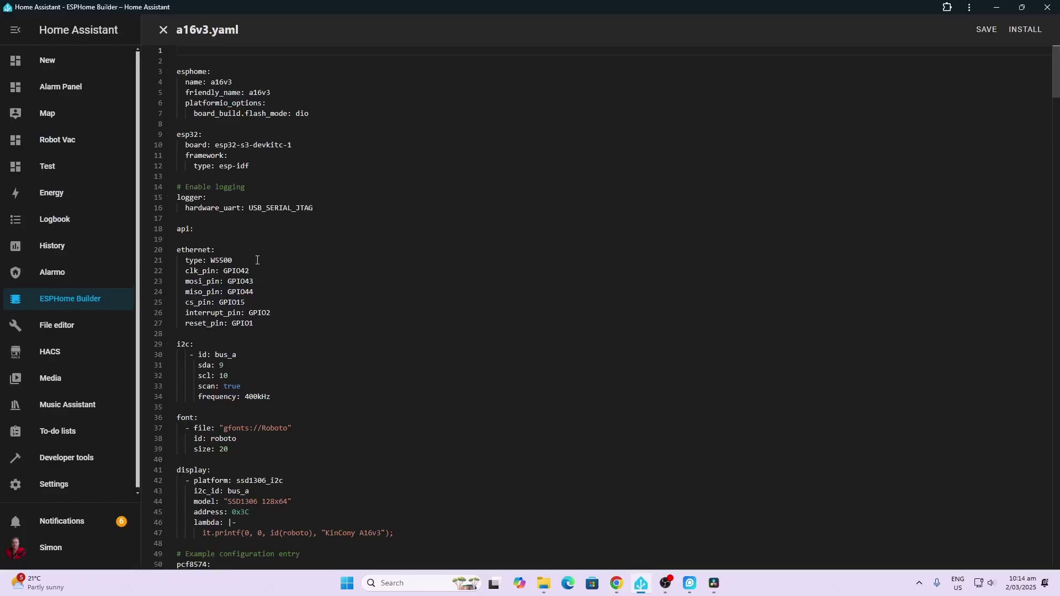
pyautogui.scroll(-5, 241, 319)
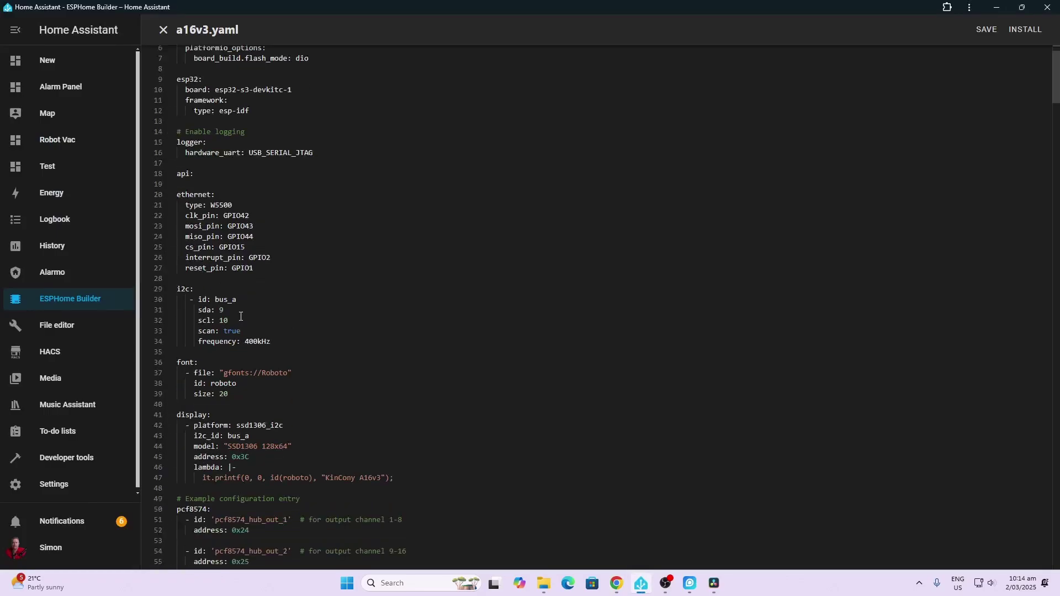
pyautogui.scroll(-3, 247, 397)
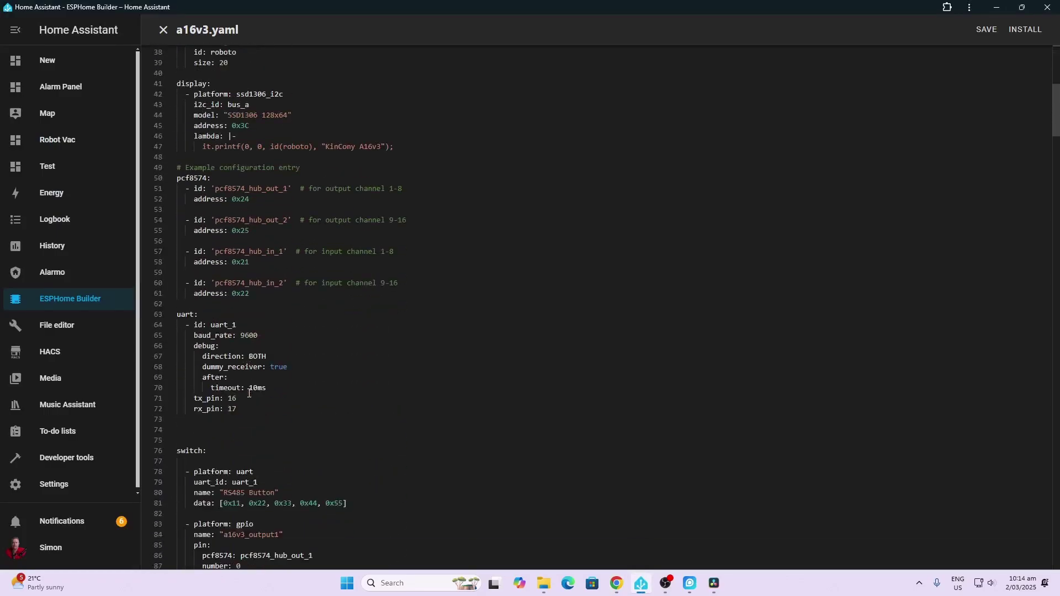
pyautogui.scroll(-3, 249, 393)
pyautogui.scroll(-1, 249, 393)
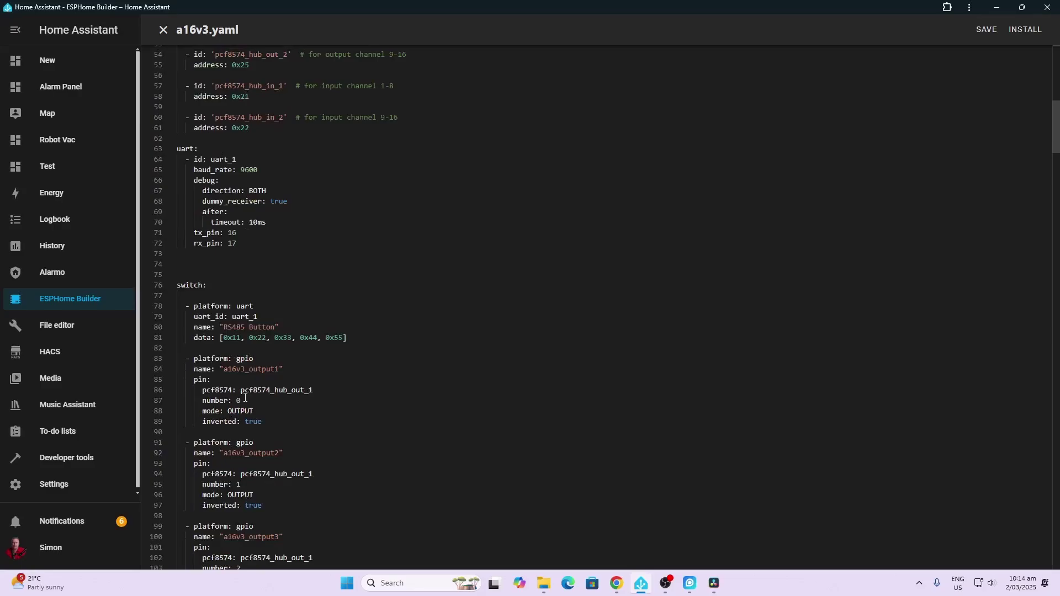
pyautogui.scroll(-1, 246, 398)
pyautogui.scroll(-3, 244, 400)
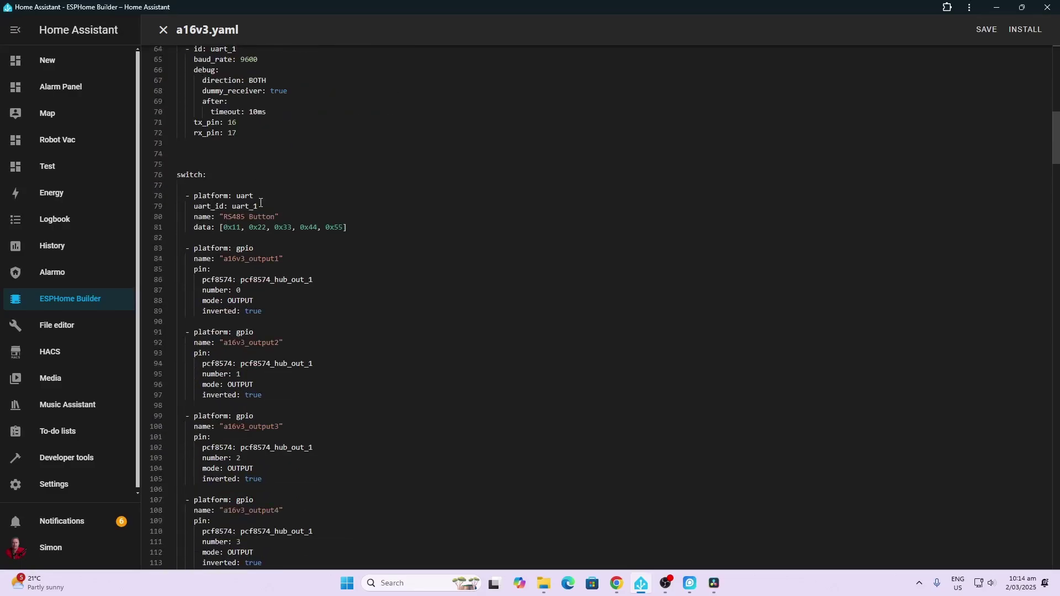
pyautogui.scroll(-10, 255, 298)
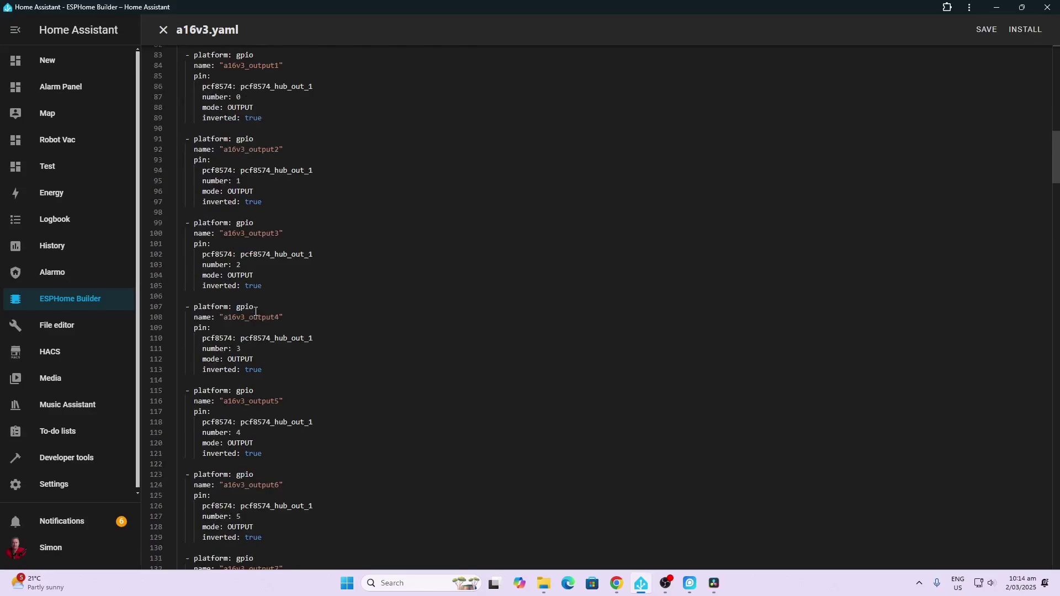
pyautogui.scroll(-17, 256, 311)
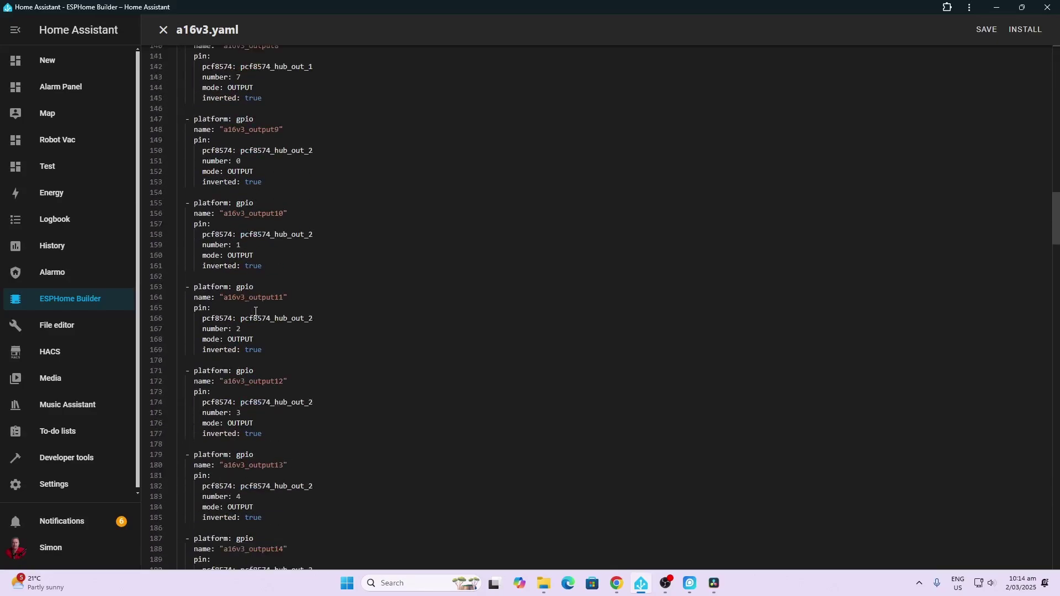
pyautogui.scroll(-11, 256, 312)
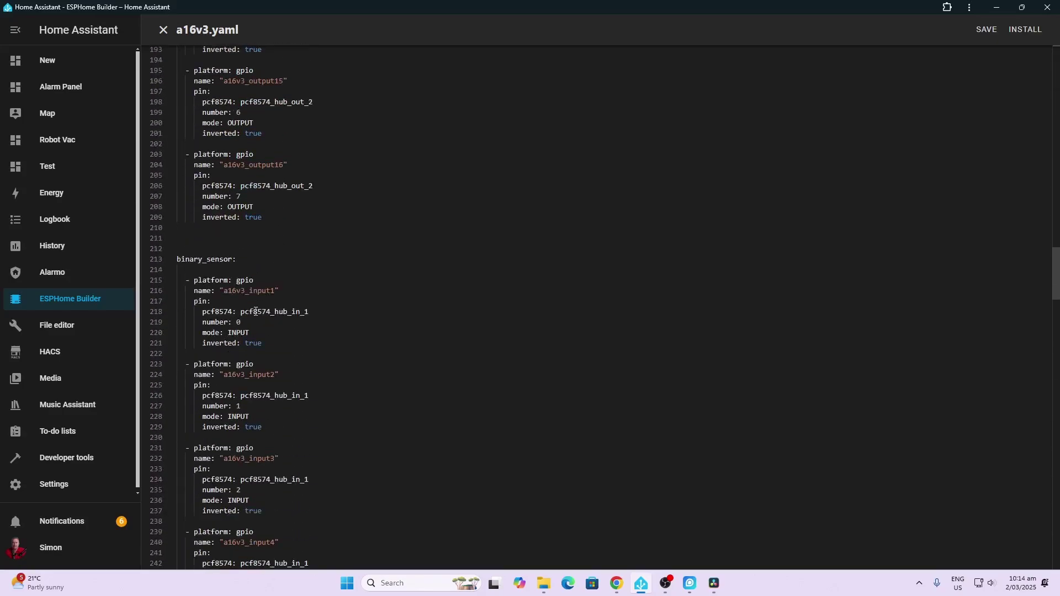
pyautogui.scroll(-3, 256, 311)
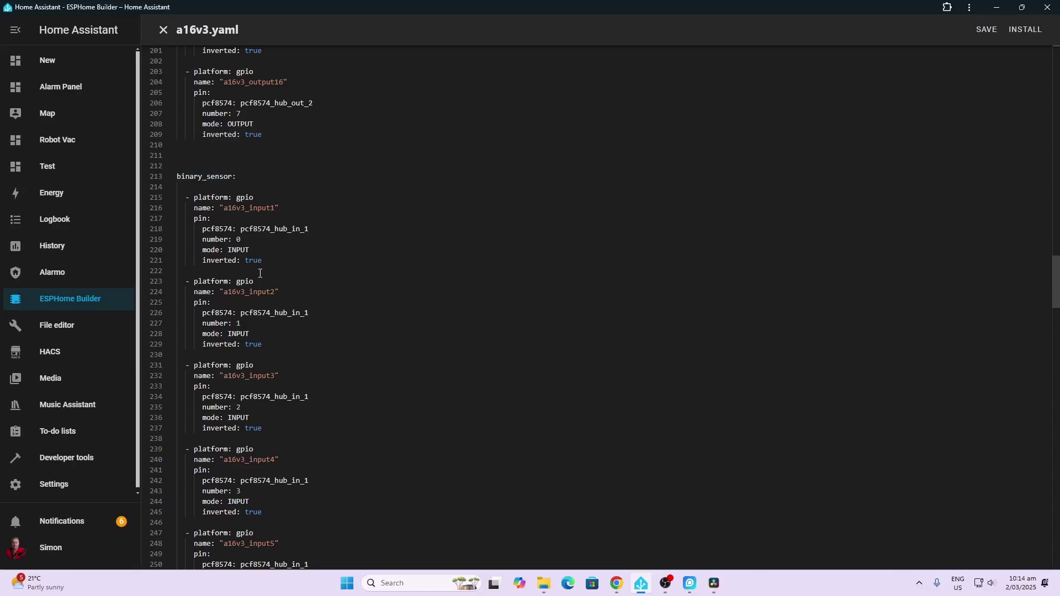
pyautogui.scroll(-20, 245, 207)
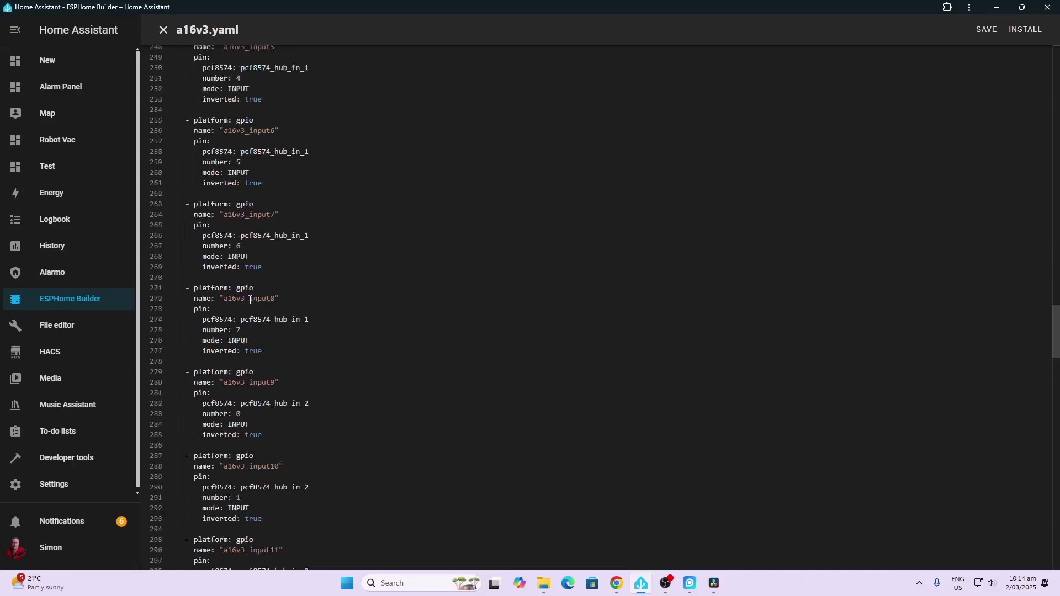
pyautogui.scroll(-20, 250, 300)
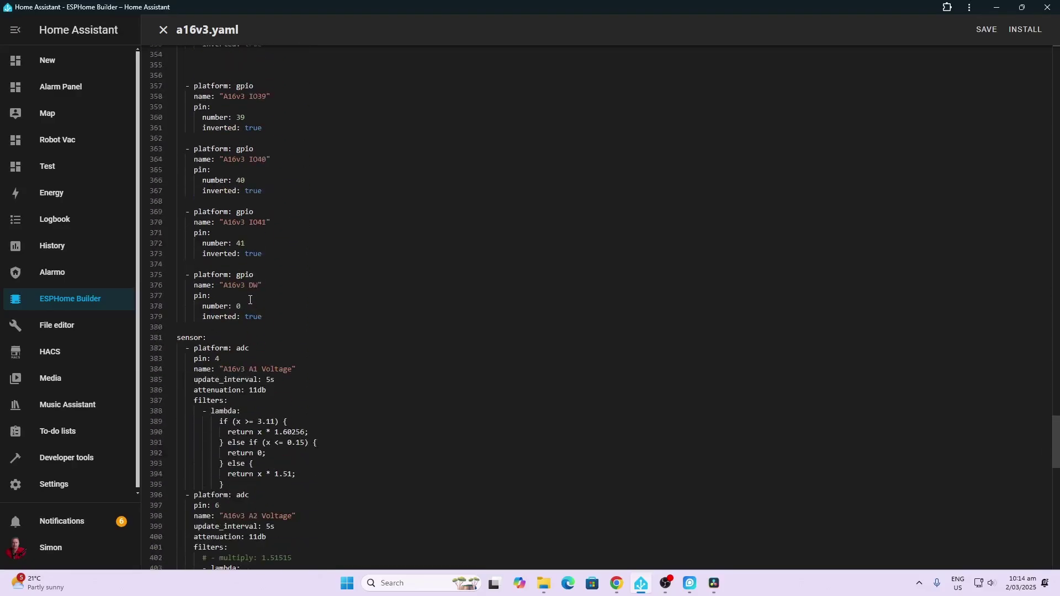
pyautogui.scroll(-7, 250, 299)
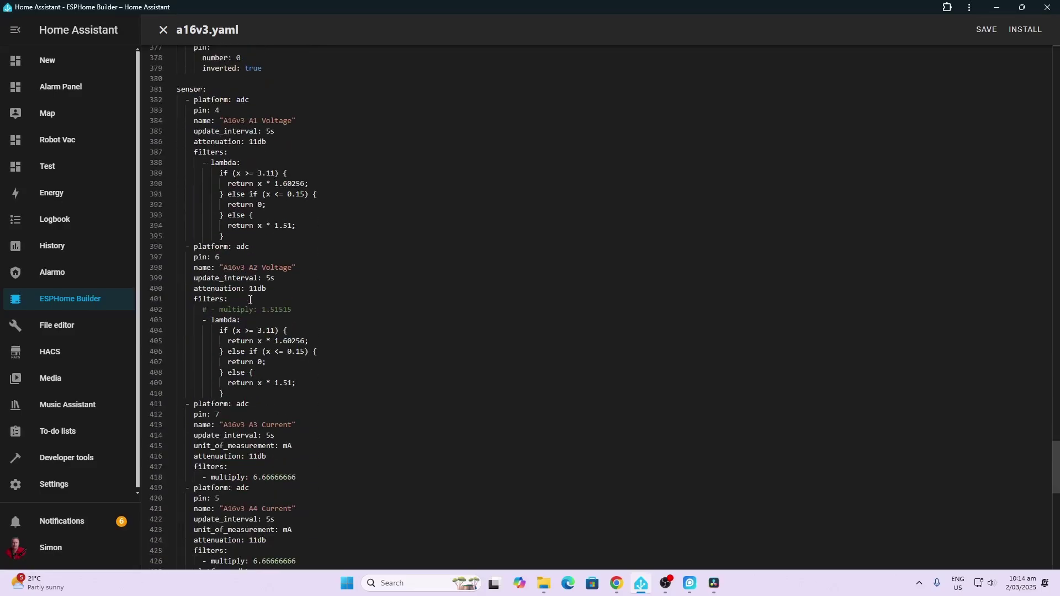
pyautogui.scroll(-8, 249, 300)
pyautogui.scroll(8, 250, 299)
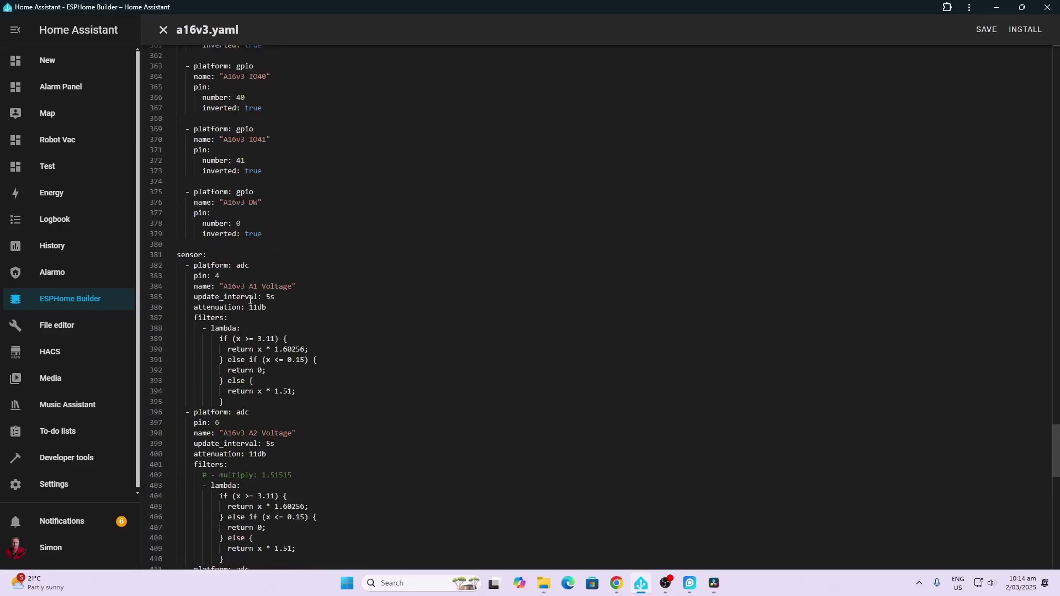
pyautogui.scroll(-5, 250, 299)
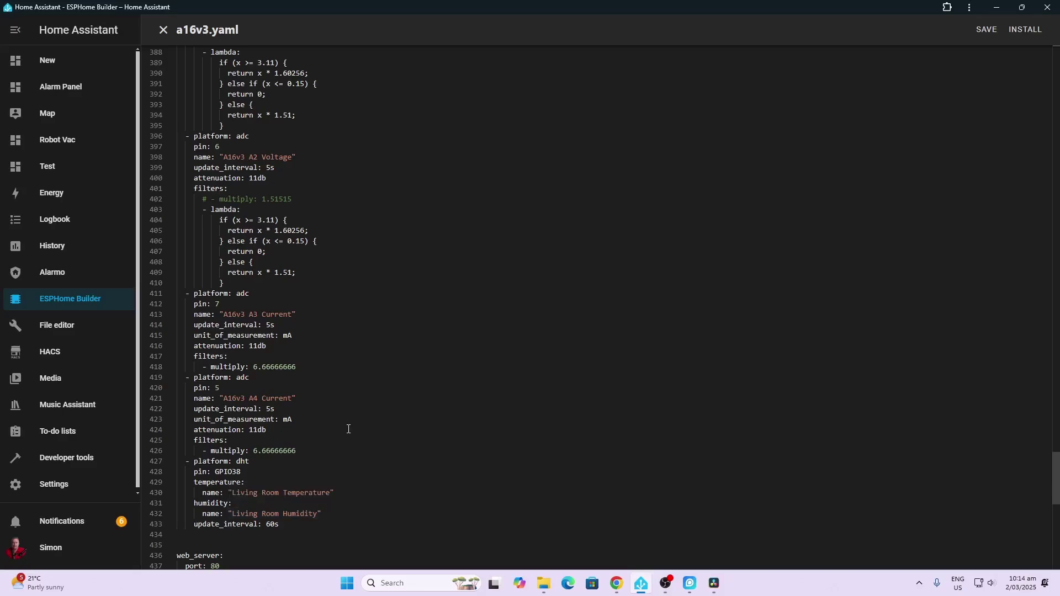
pyautogui.scroll(-3, 348, 429)
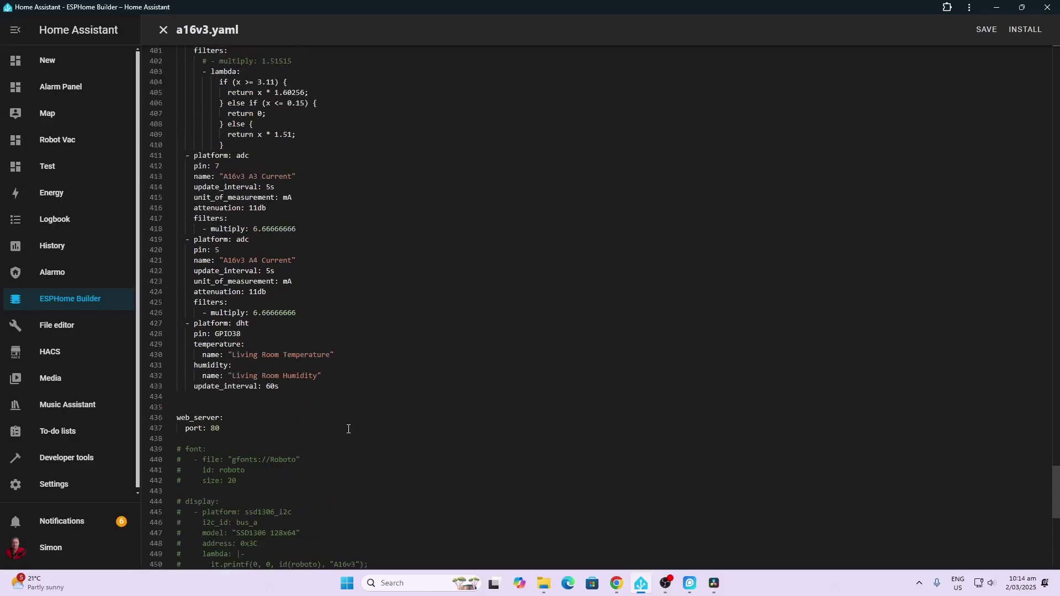
pyautogui.scroll(-3, 348, 429)
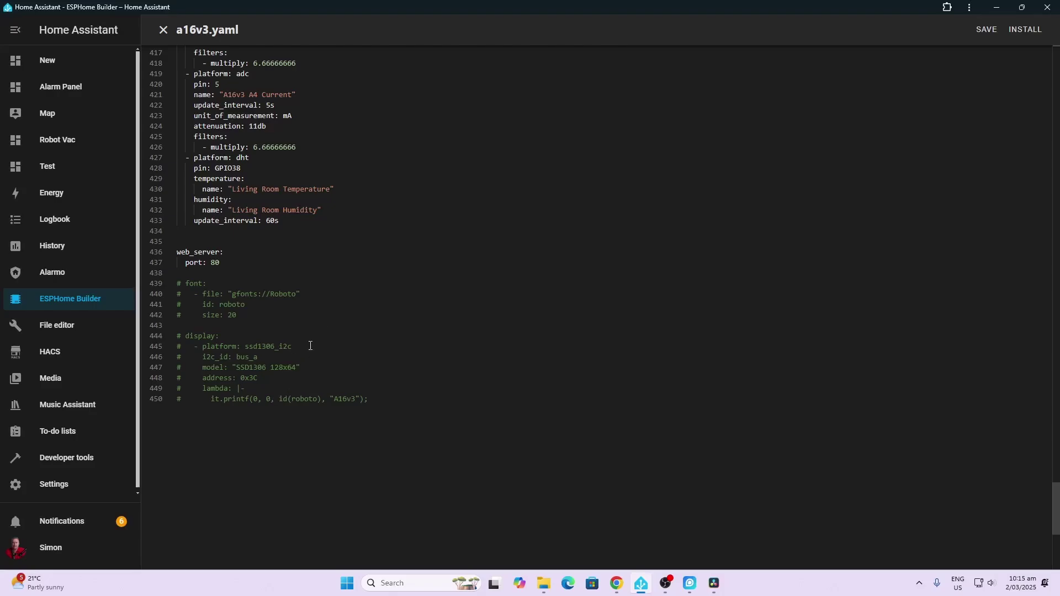
pyautogui.click(665, 584)
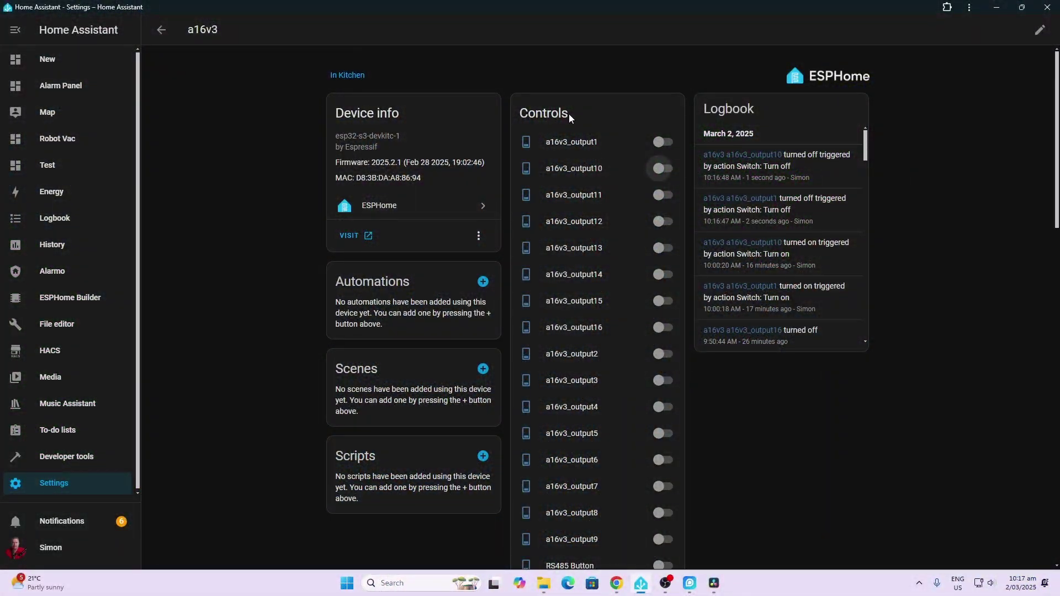
# Turn on a16v3 output1, output10, output11 and output12 in the Controls card, then check the logbook entries
pyautogui.scroll(-2, 582, 277)
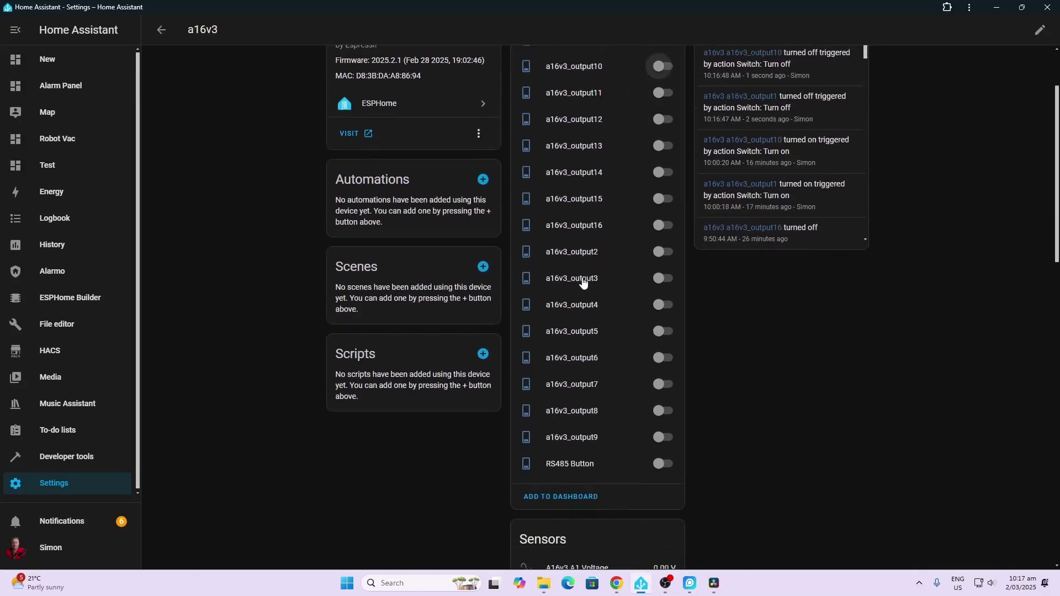
pyautogui.scroll(3, 581, 277)
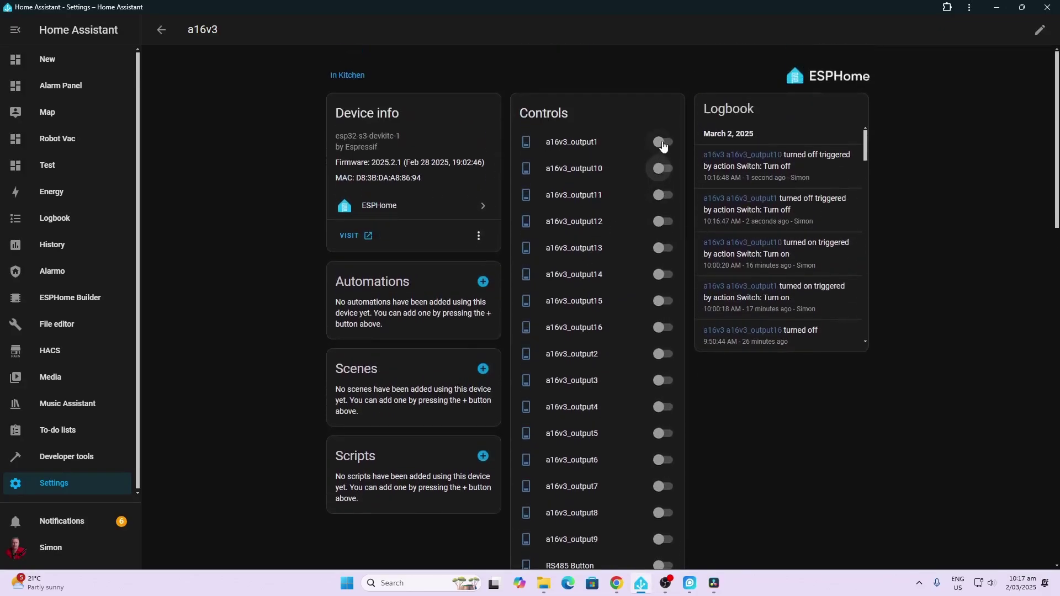
pyautogui.click(661, 142)
pyautogui.click(661, 168)
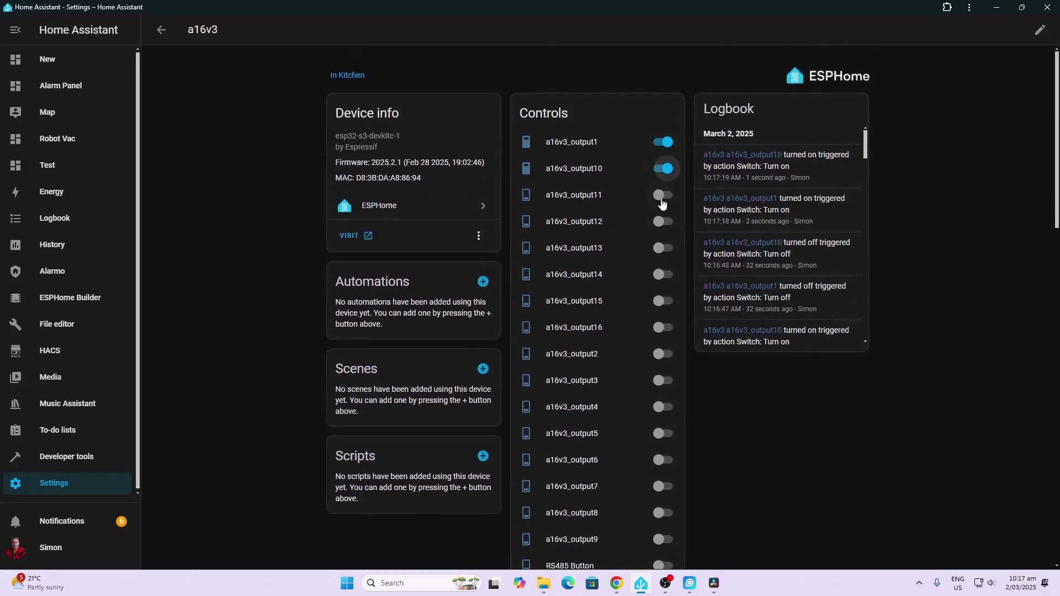
pyautogui.click(661, 195)
pyautogui.click(663, 222)
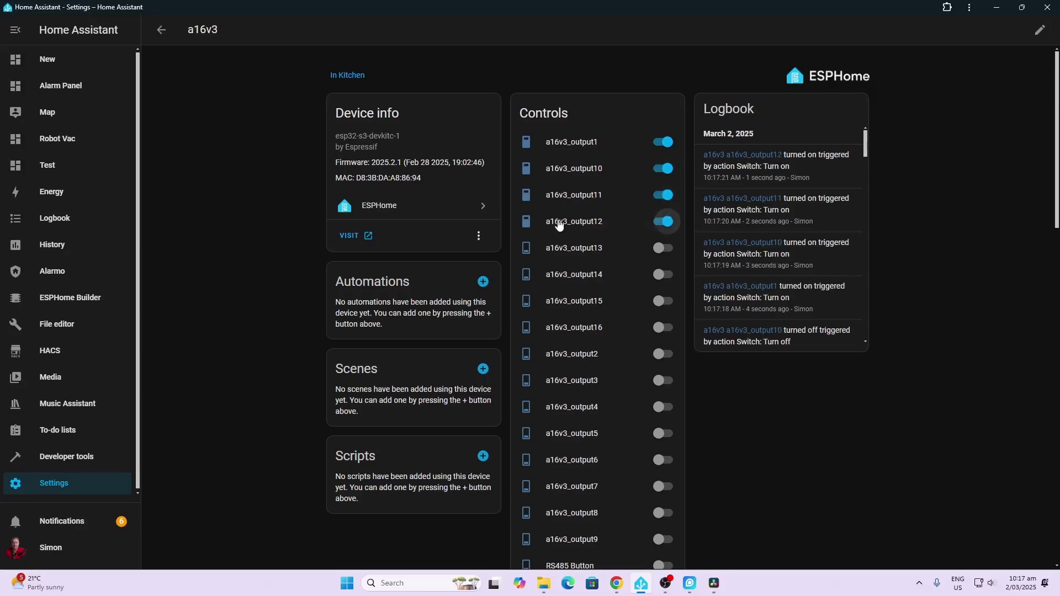
pyautogui.scroll(-6, 559, 226)
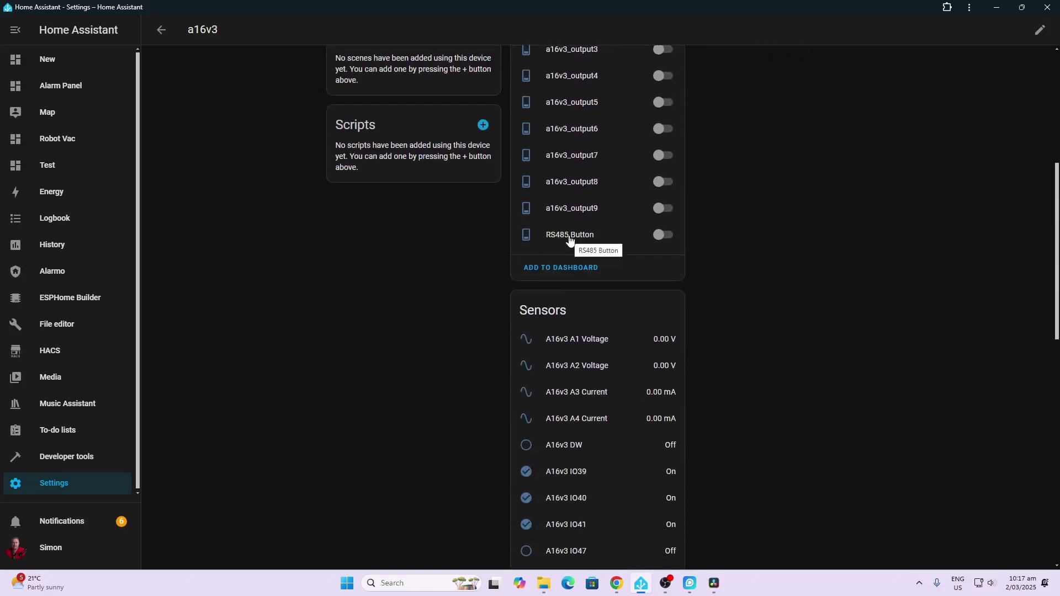
pyautogui.scroll(-2, 568, 239)
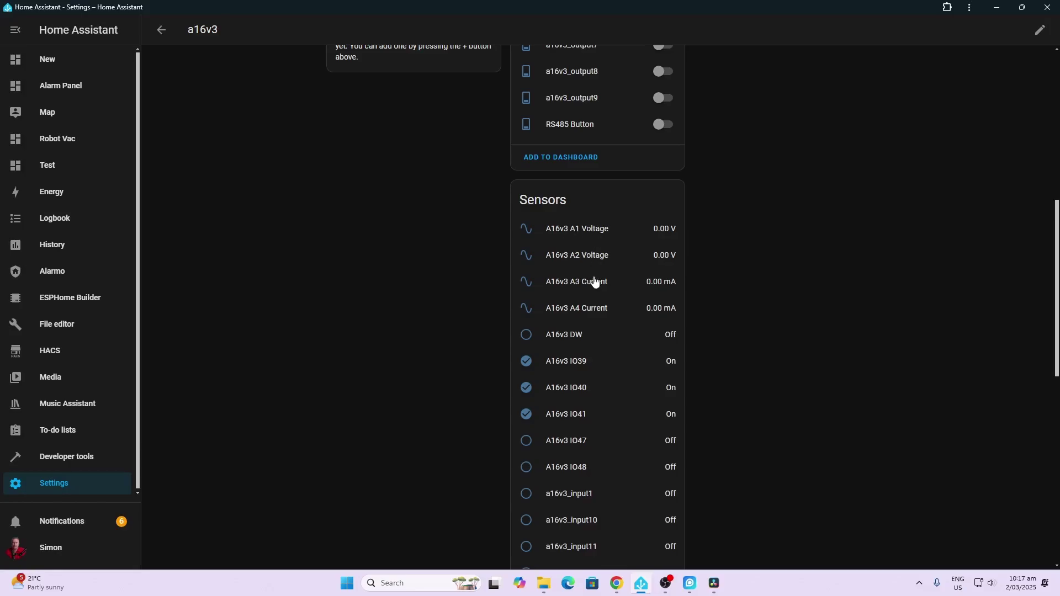
pyautogui.scroll(-1, 572, 329)
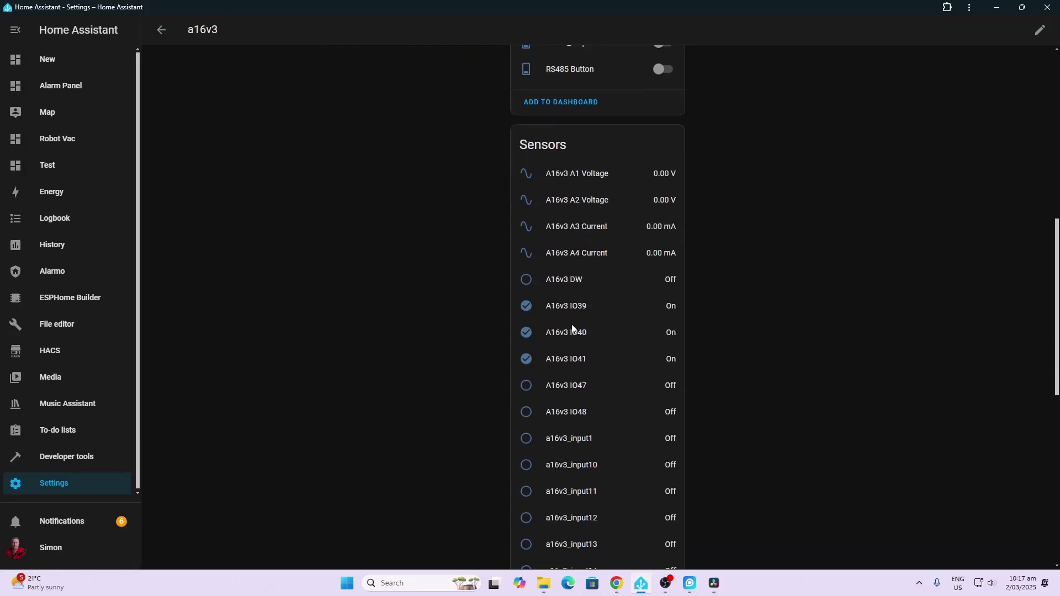
pyautogui.scroll(-3, 569, 285)
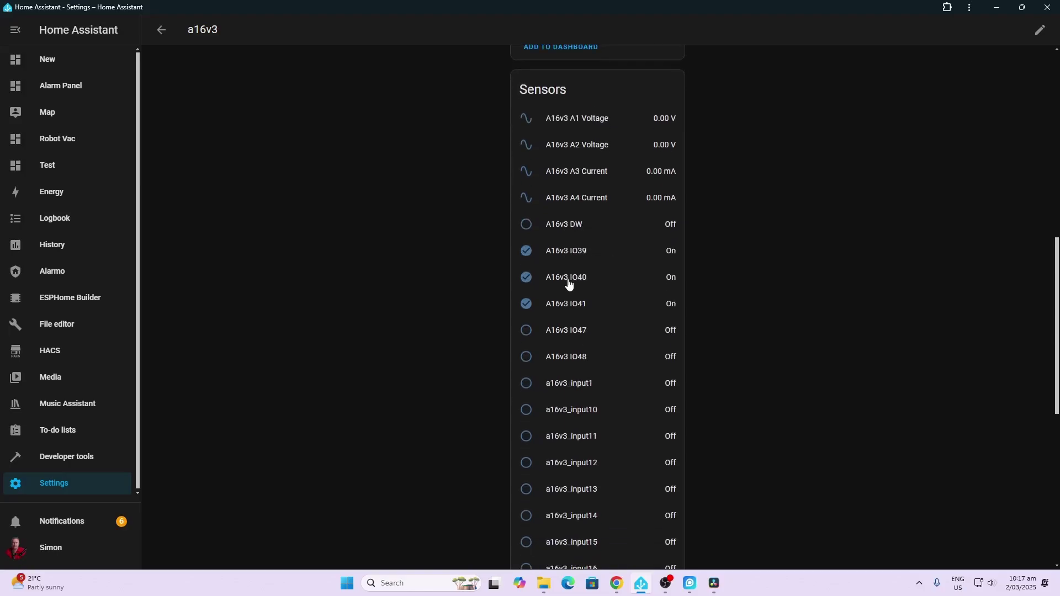
pyautogui.scroll(-3, 569, 284)
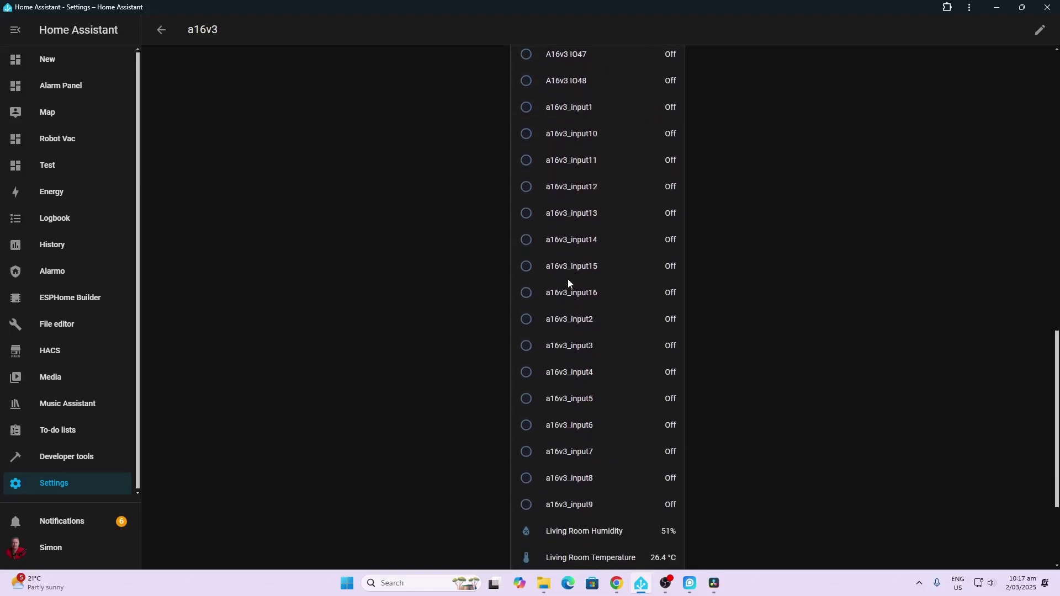
pyautogui.scroll(-1, 569, 284)
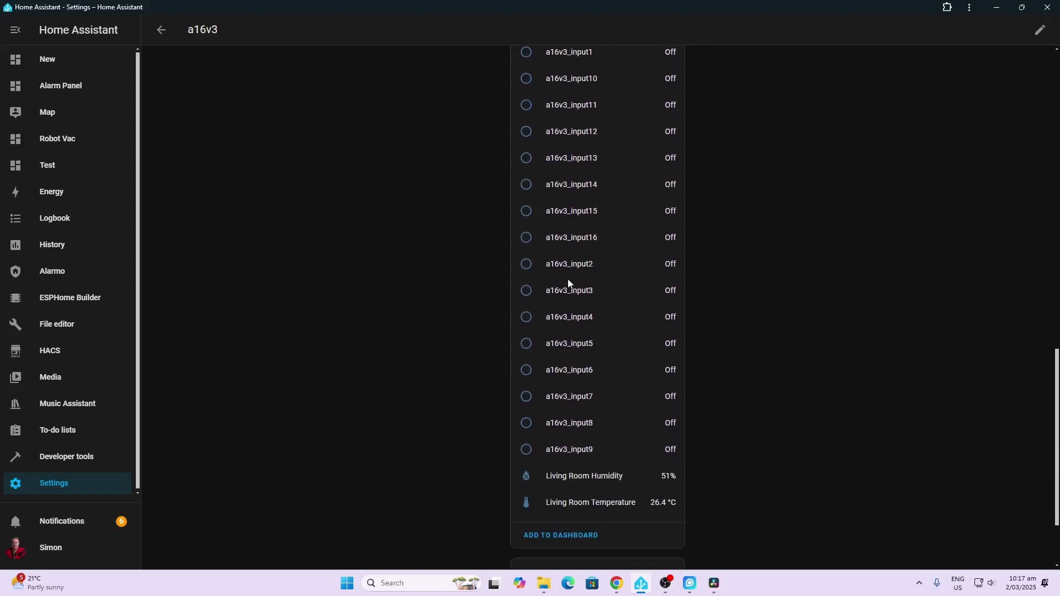
pyautogui.scroll(-1, 568, 283)
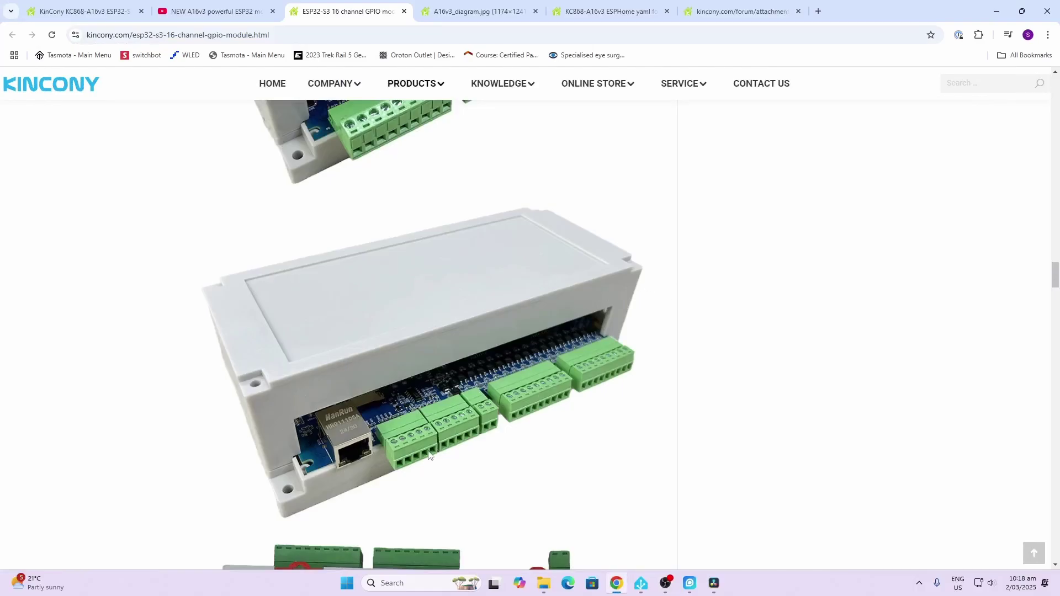
# Scroll through the KinCony ESP32-S3 16-channel GPIO module page to its enclosure and DIN-rail photos
pyautogui.scroll(-5, 429, 454)
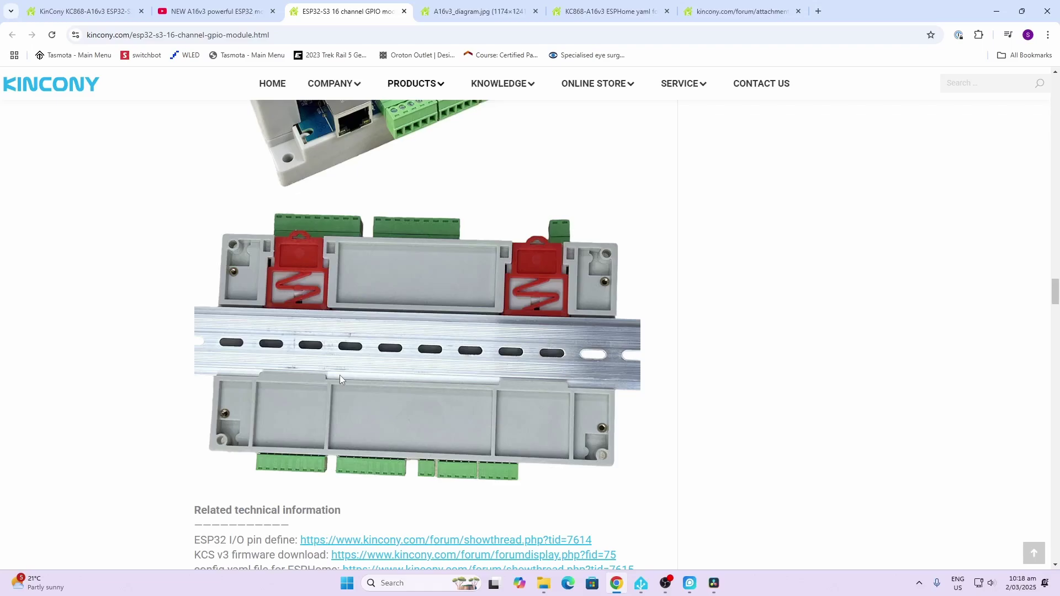
pyautogui.scroll(10, 340, 375)
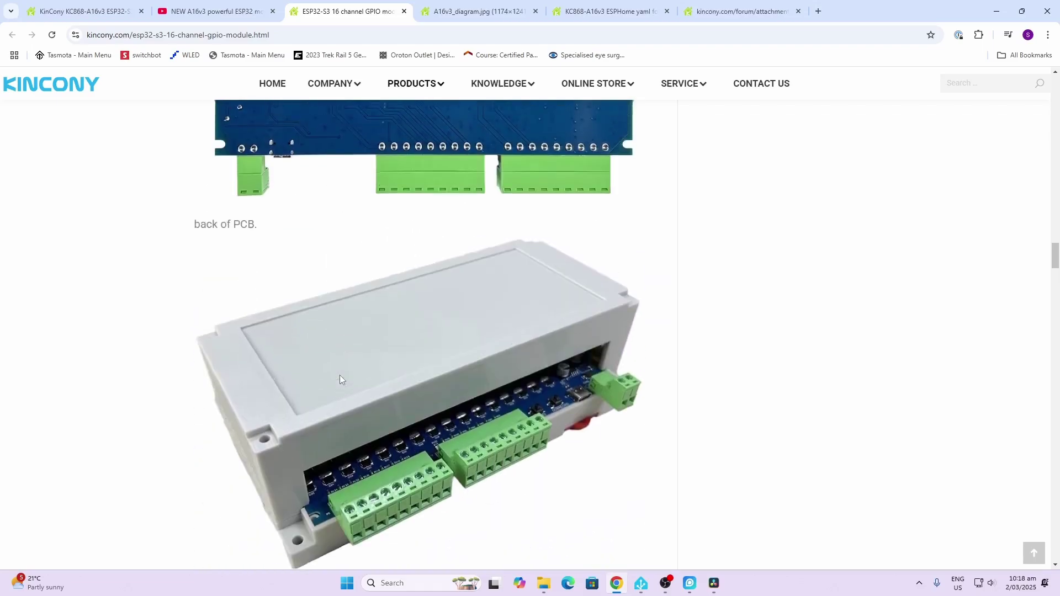
pyautogui.scroll(-3, 339, 375)
pyautogui.scroll(1, 339, 376)
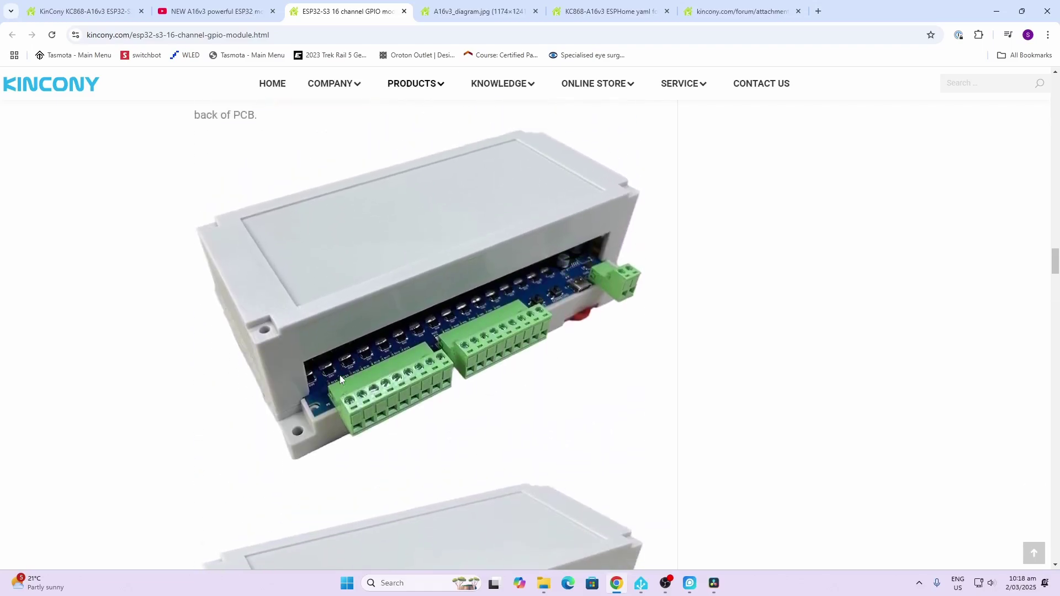
pyautogui.scroll(-5, 340, 376)
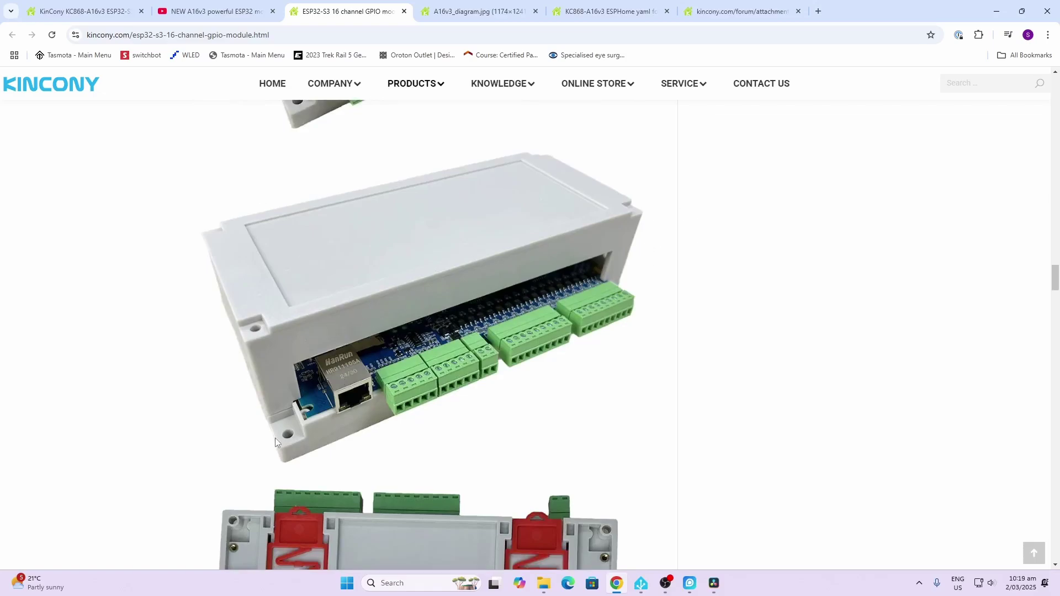
pyautogui.scroll(-1, 529, 437)
pyautogui.scroll(-3, 547, 441)
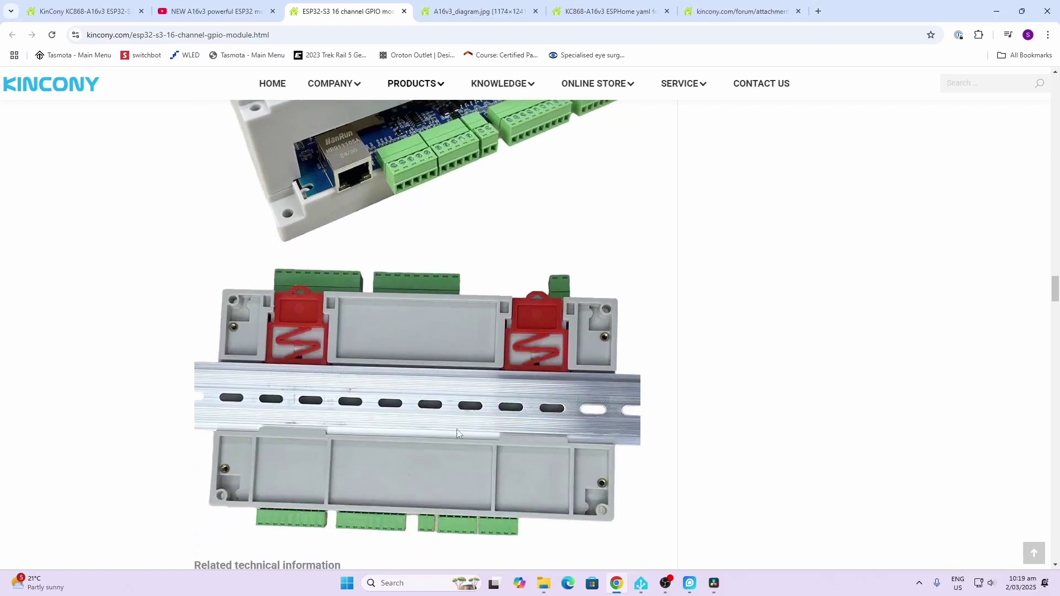